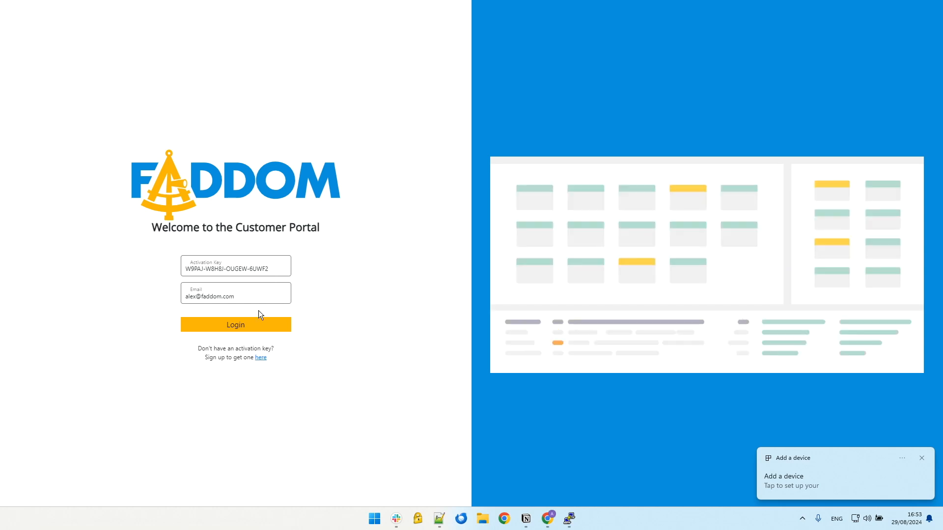
# Step: Log in to the Faddom Customer Portal with the filled-in activation key and email
pyautogui.click(257, 326)
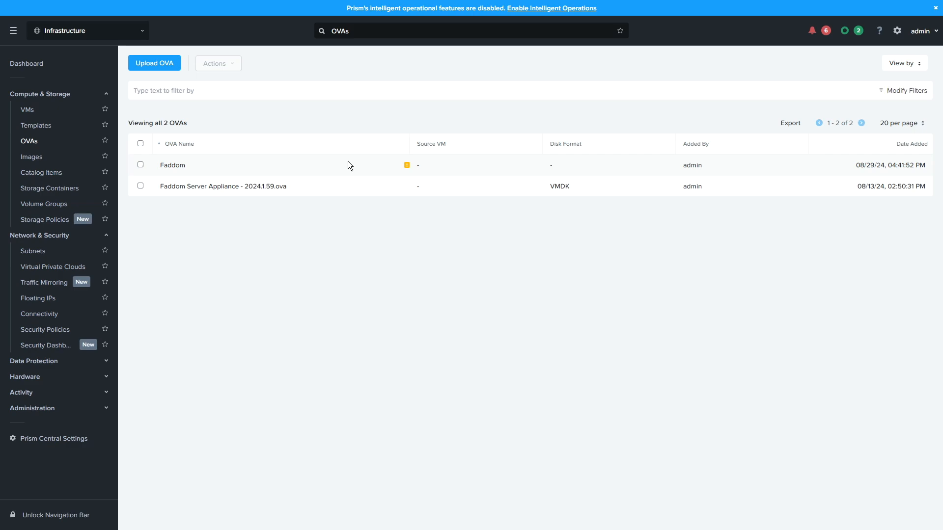
# Step: Upload the file Faddom Server Appliance - 2024.1.60.ova to the Faddom-secondary cluster as an OVA named Faddom
pyautogui.click(158, 66)
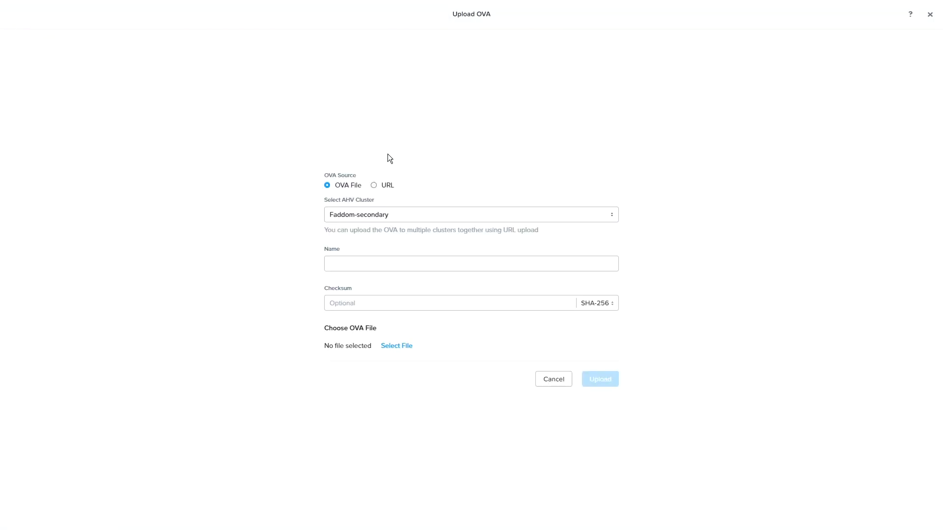
pyautogui.click(438, 265)
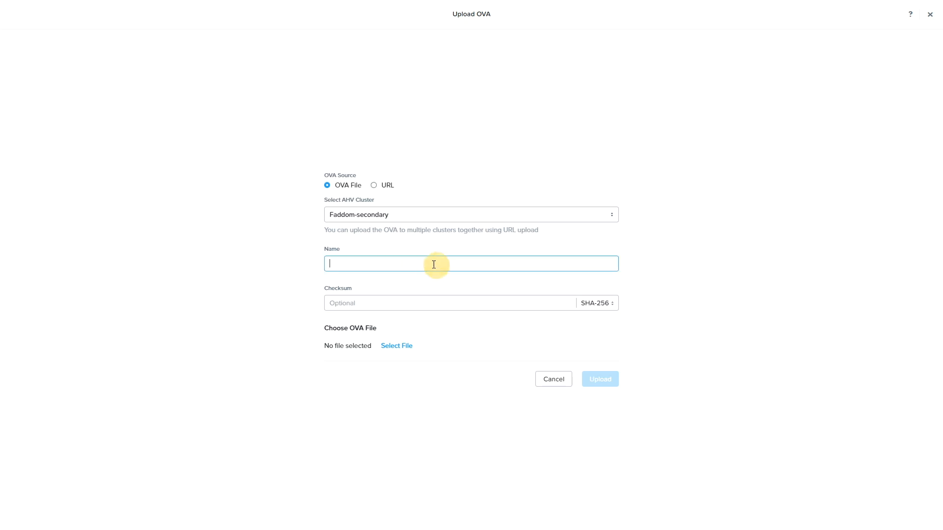
pyautogui.write('Faddom')
pyautogui.click(399, 346)
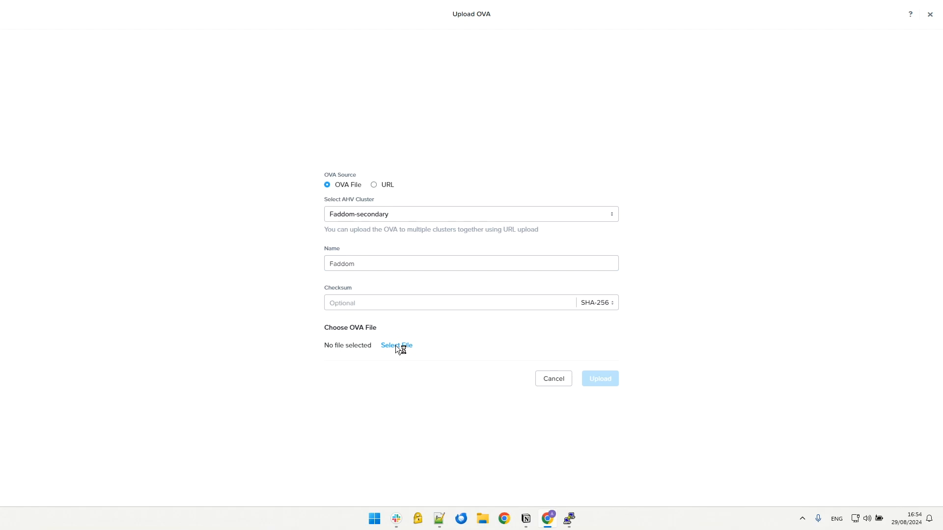
pyautogui.click(227, 93)
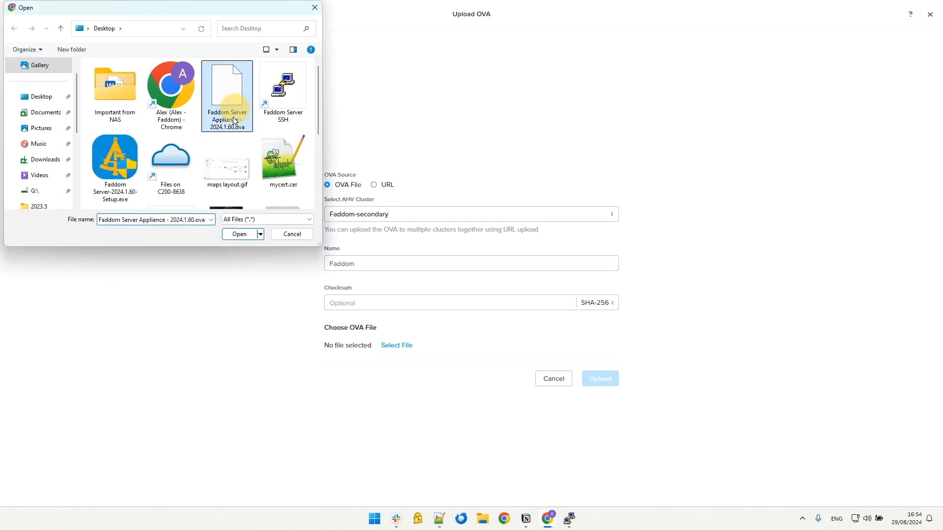
pyautogui.click(246, 237)
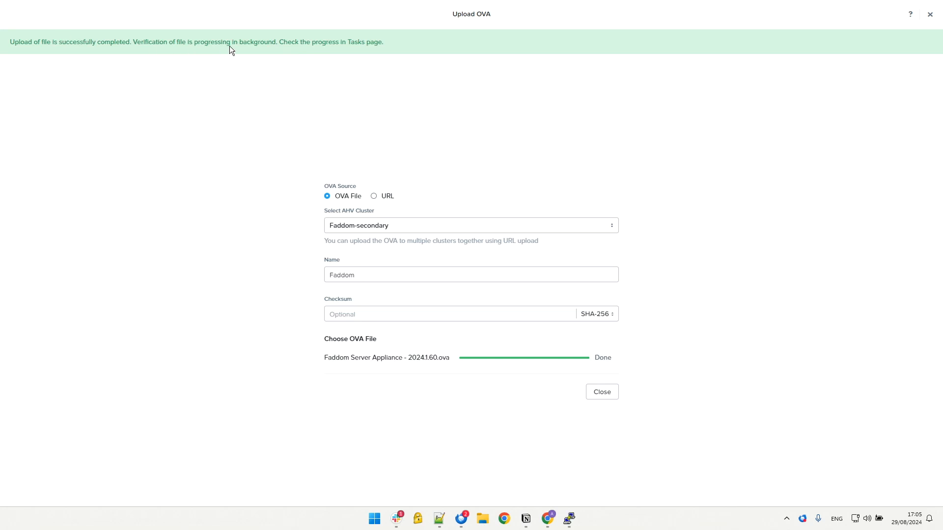
pyautogui.click(604, 396)
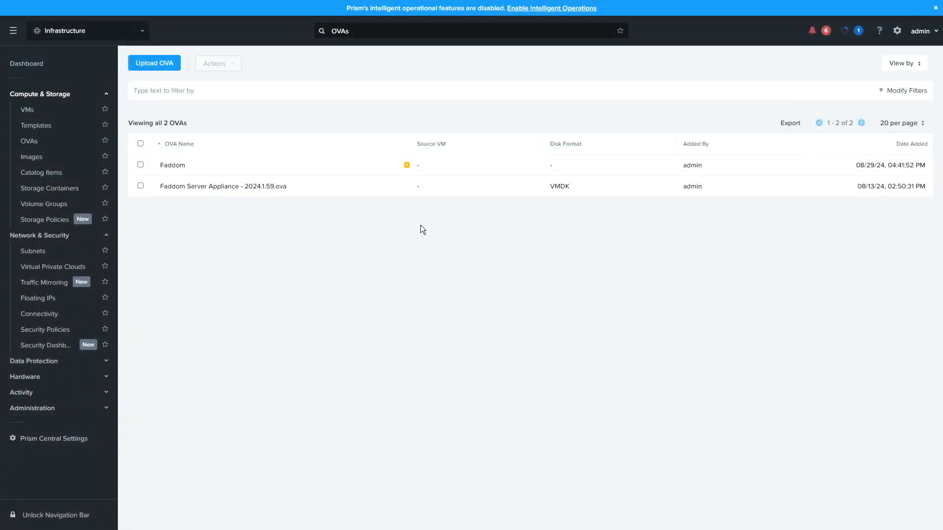
# Step: Start deploying the Faddom Server Appliance - 2024.1.59.ova image as a VM
pyautogui.moveTo(405, 167)
pyautogui.click(141, 187)
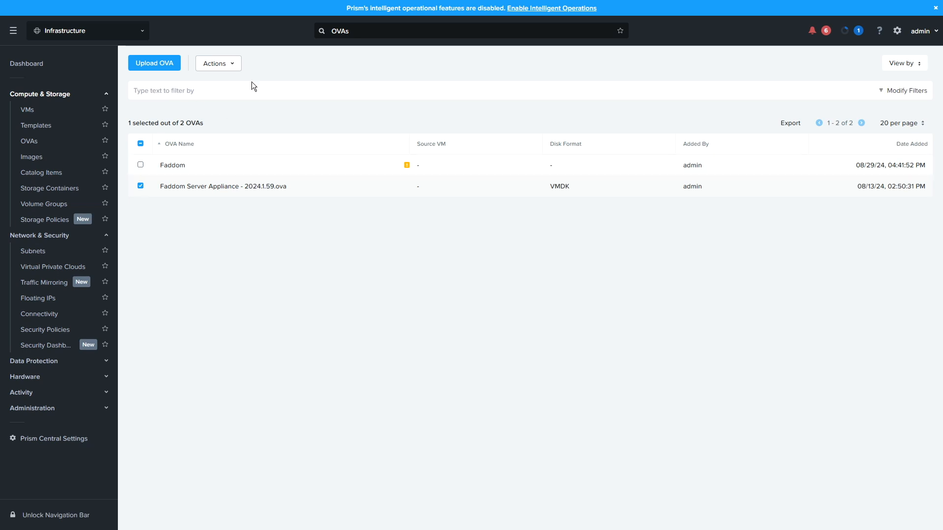
pyautogui.click(226, 69)
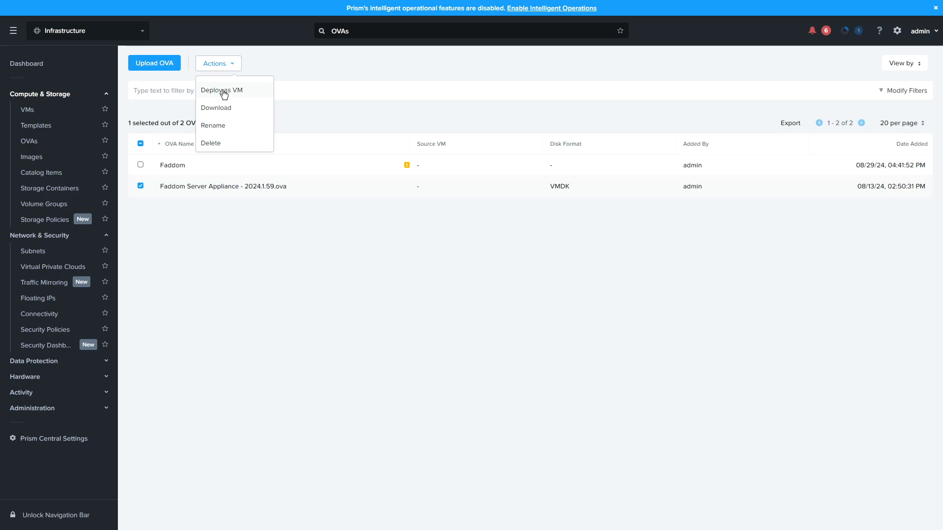
pyautogui.click(223, 90)
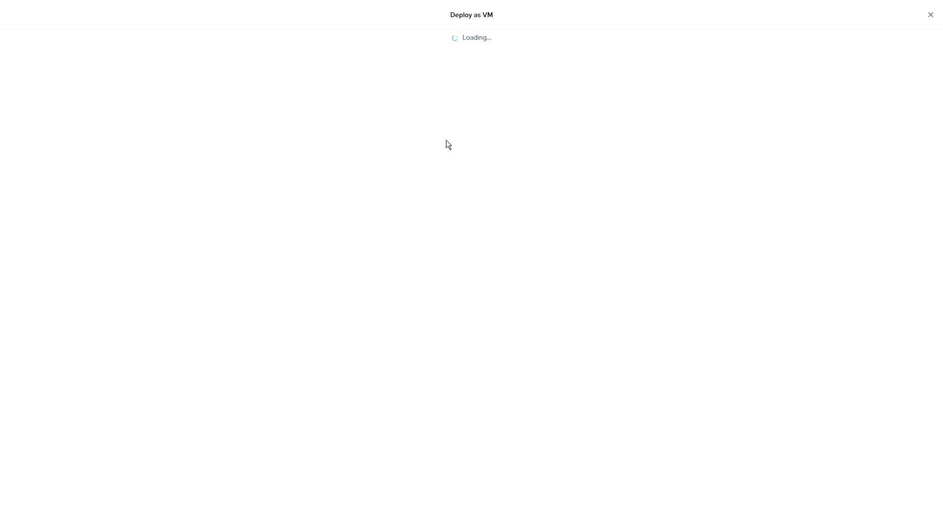
# Step: Name the VM Faddom Server Appliance and continue to its resources
pyautogui.doubleClick(357, 83)
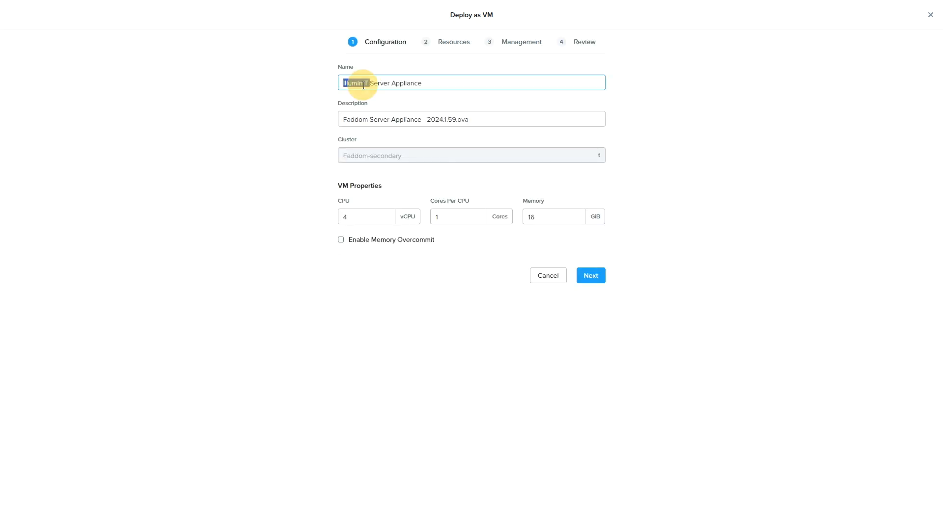
pyautogui.write('Faddom')
pyautogui.moveTo(344, 120); pyautogui.dragTo(457, 119)
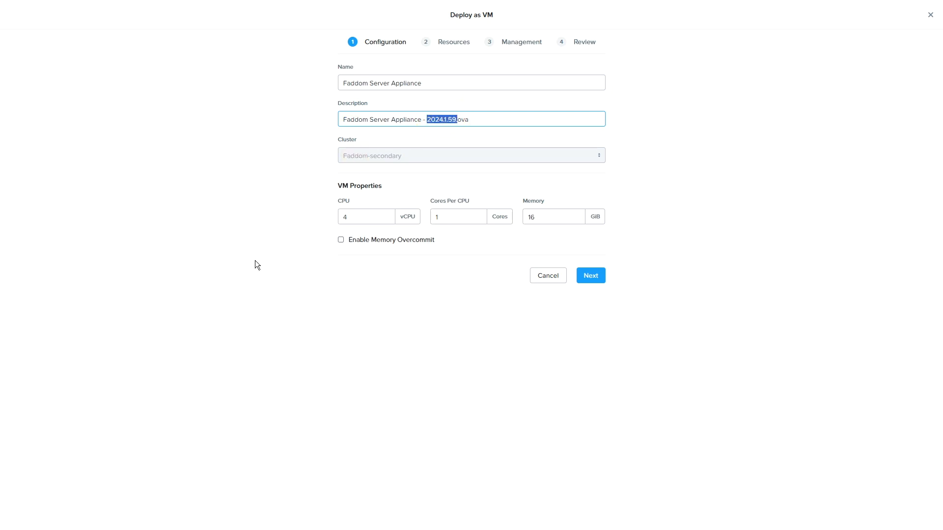
pyautogui.click(323, 266)
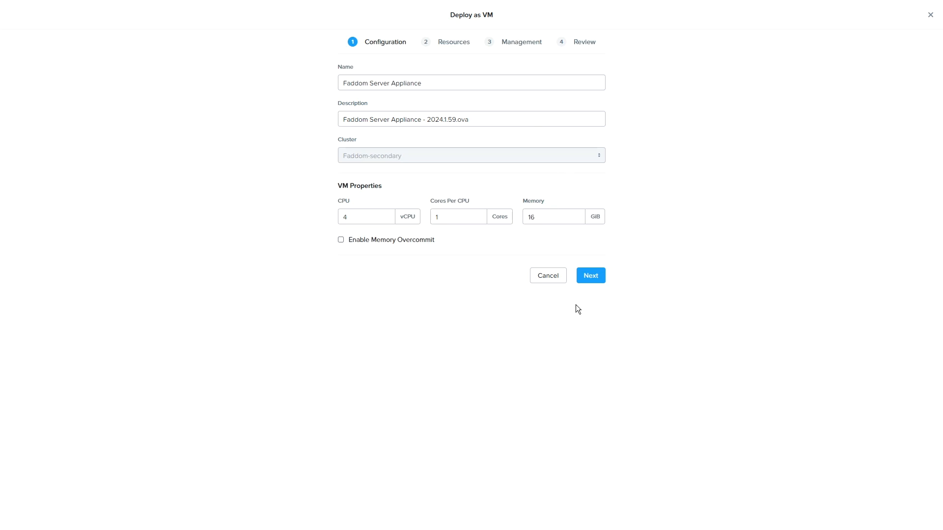
pyautogui.click(592, 278)
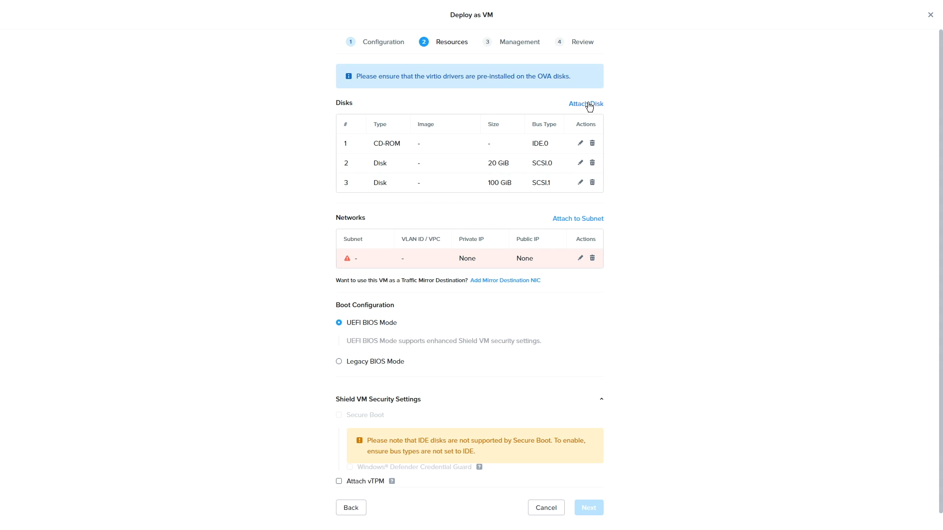
# Step: Delete the VM's network entry that has no subnet and attach the VM to faddom-subnet-2
pyautogui.click(592, 257)
pyautogui.click(495, 247)
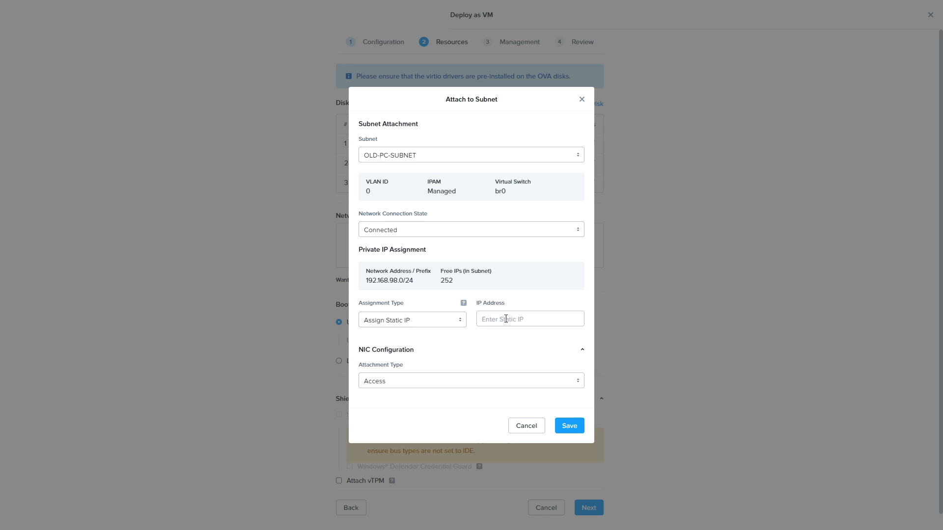
pyautogui.click(443, 155)
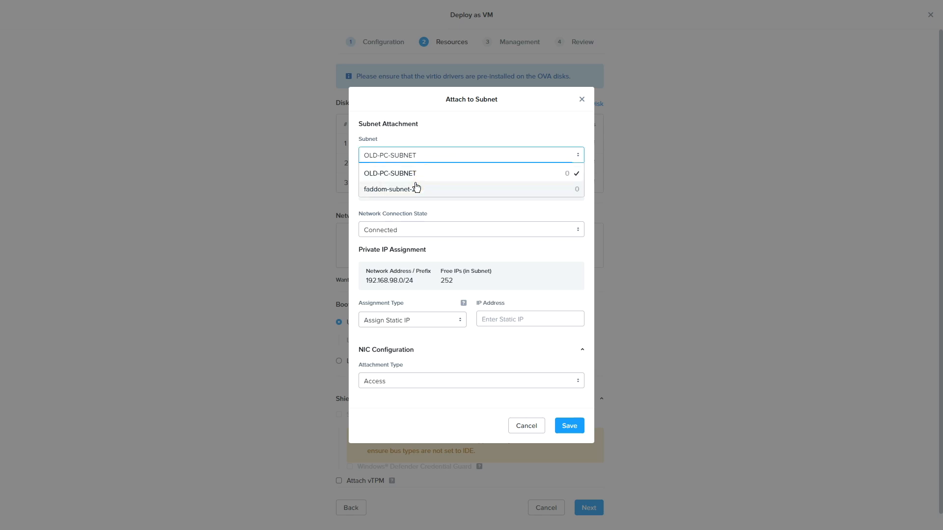
pyautogui.click(408, 186)
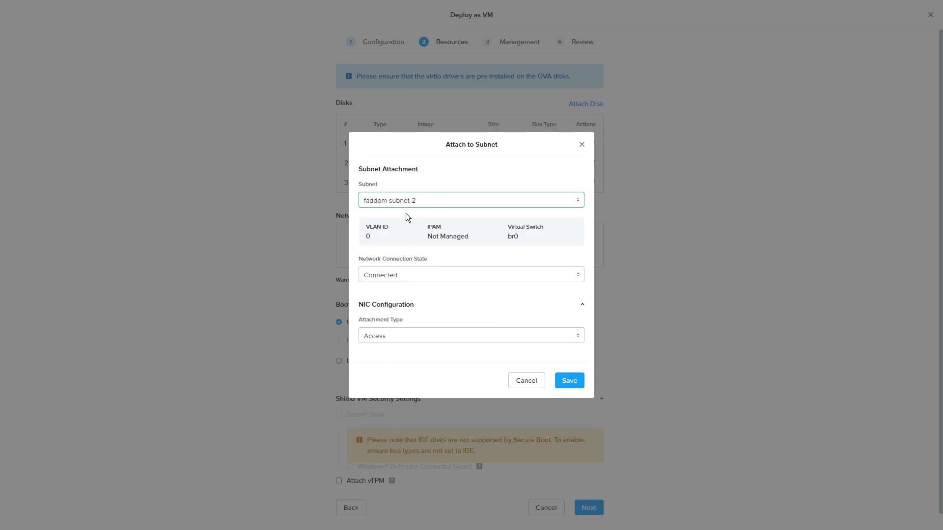
pyautogui.click(572, 388)
# Step: Change the boot configuration to Legacy BIOS Mode and continue to the management settings
pyautogui.scroll(-1, 519, 375)
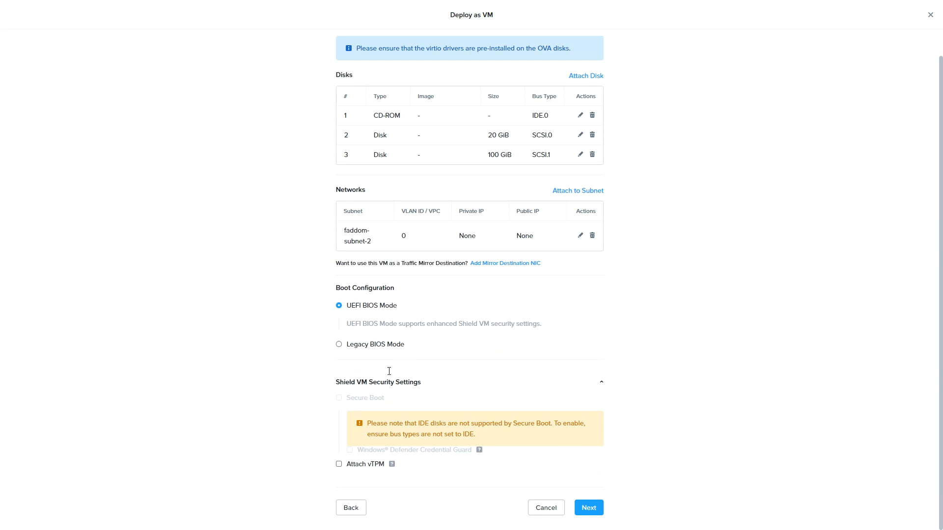
pyautogui.click(362, 346)
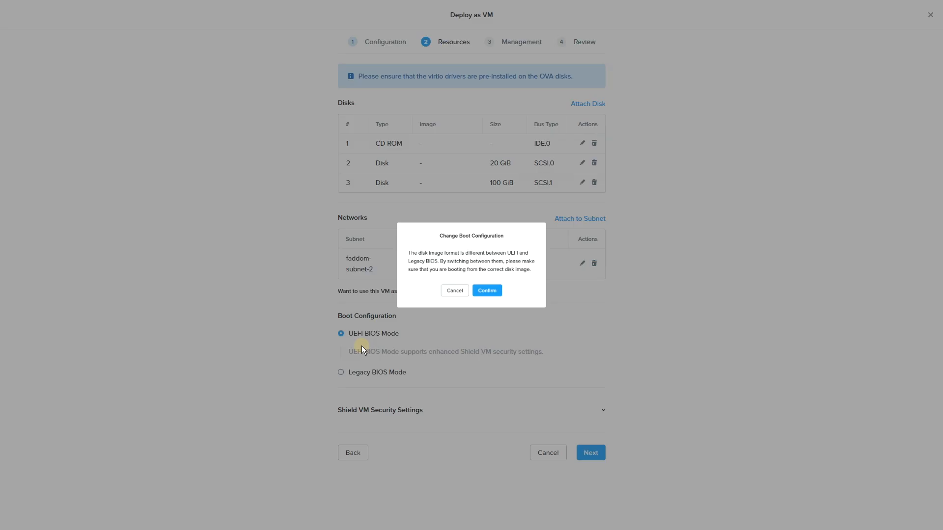
pyautogui.click(491, 300)
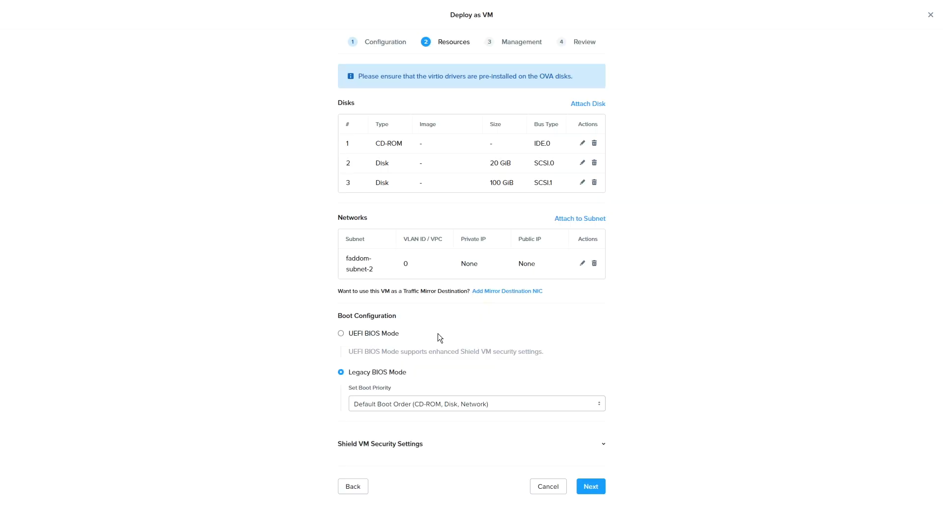
pyautogui.click(587, 484)
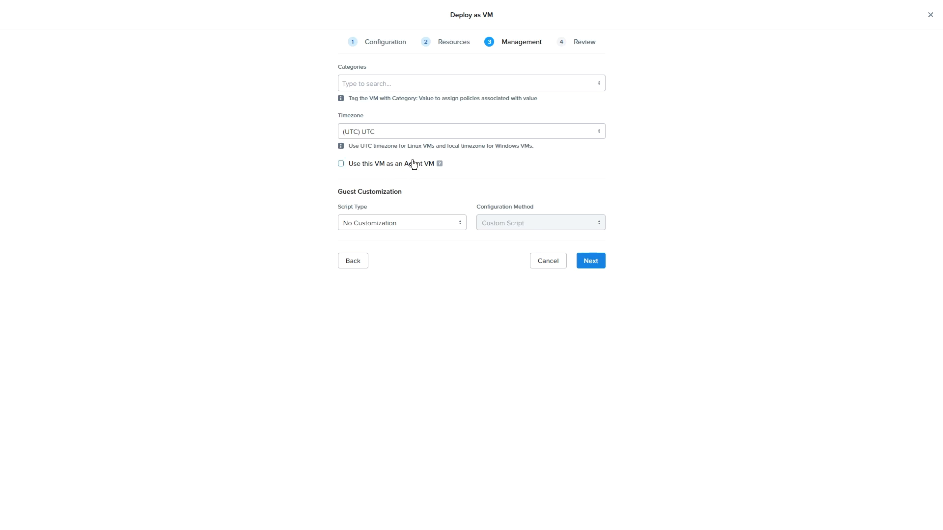
# Step: Use UTC as the VM's timezone and choose Cloud-init (Linux) as the guest customization script type
pyautogui.click(445, 136)
pyautogui.click(365, 135)
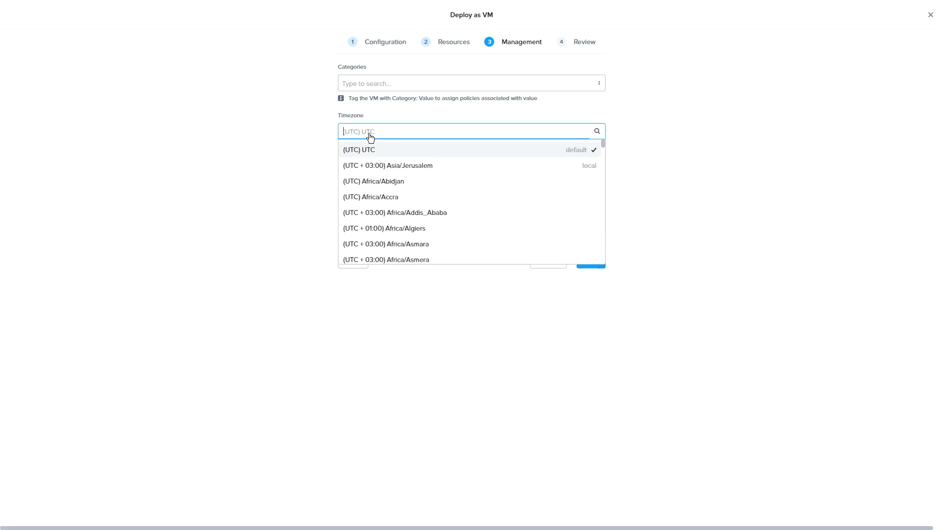
pyautogui.moveTo(376, 135); pyautogui.dragTo(332, 136)
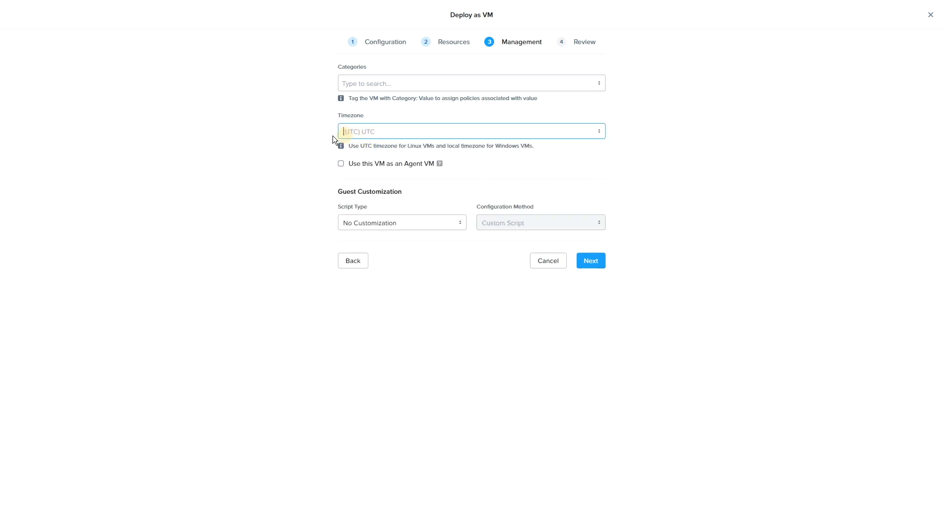
pyautogui.click(535, 161)
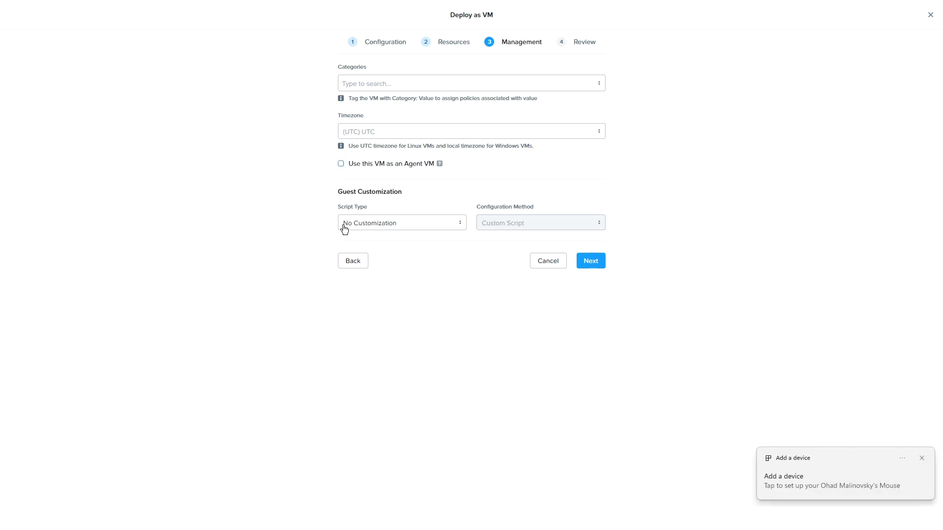
pyautogui.click(377, 225)
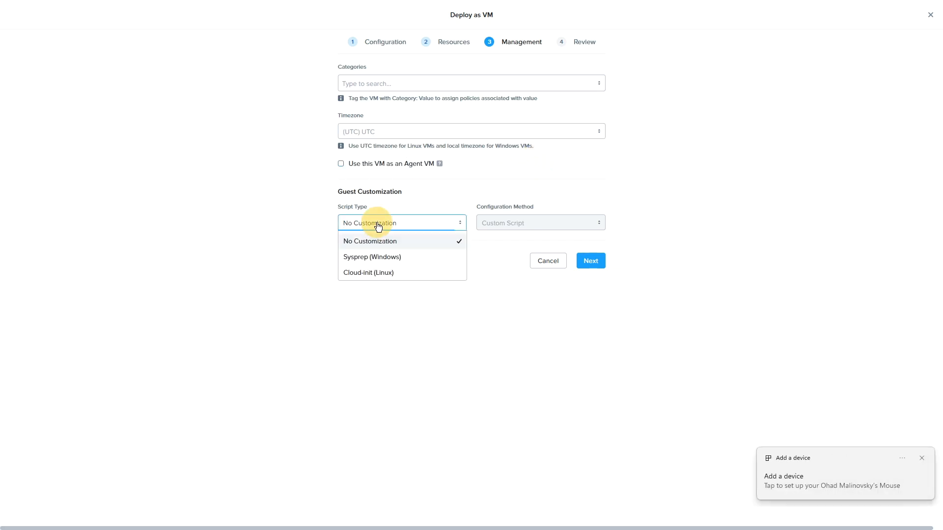
pyautogui.click(384, 273)
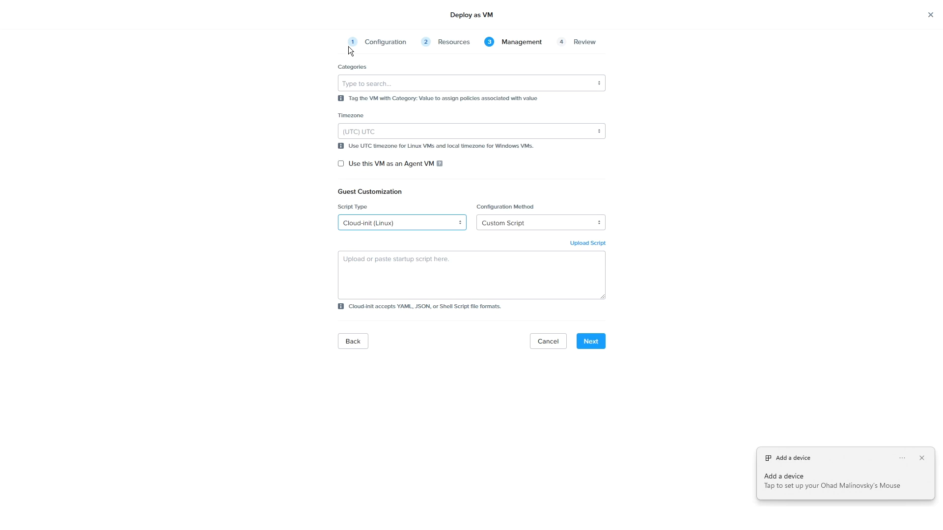
# Step: Proceed to the deployment review, check the VM summary and create the VM
pyautogui.click(592, 342)
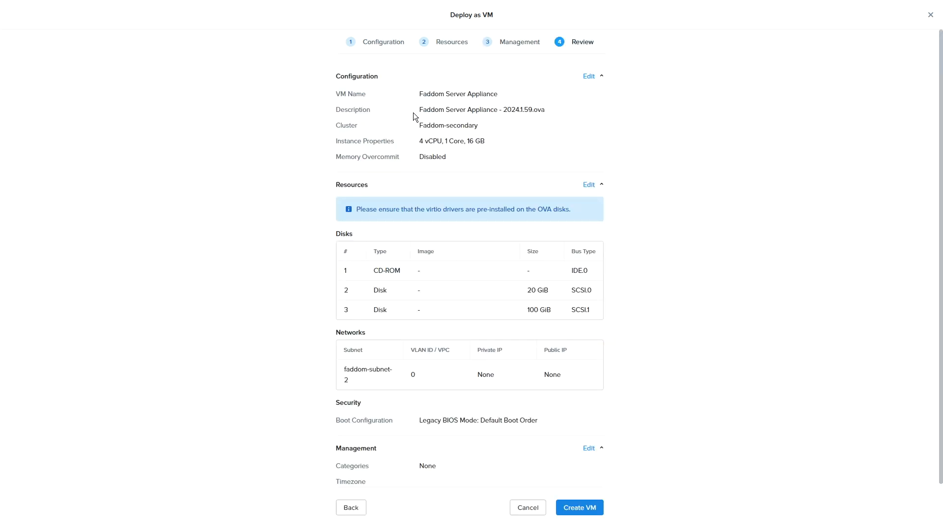
pyautogui.scroll(-1, 486, 142)
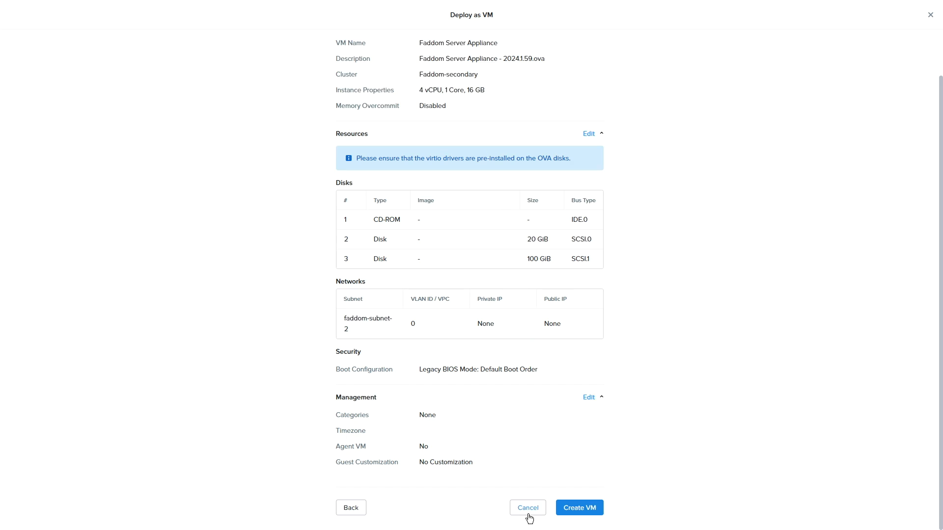
pyautogui.click(577, 507)
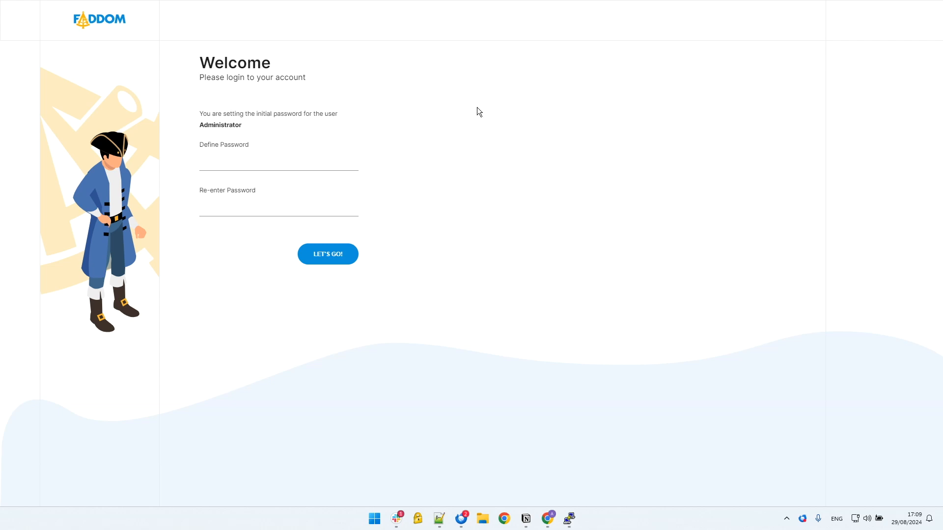
# Step: On the Faddom server's welcome page, define and re-enter the initial password for the Administrator user and submit it
pyautogui.click(305, 156)
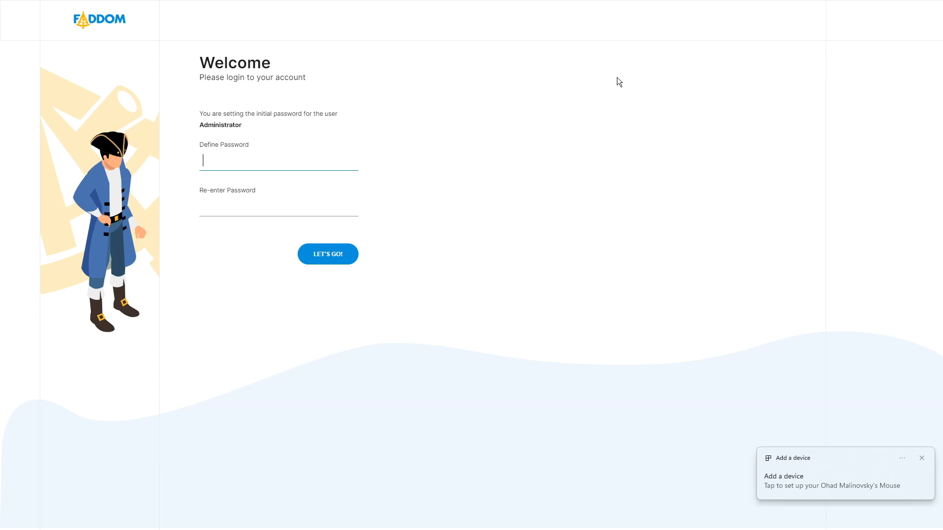
pyautogui.write('••••••••')
pyautogui.press('Tab')
pyautogui.write('••••••••')
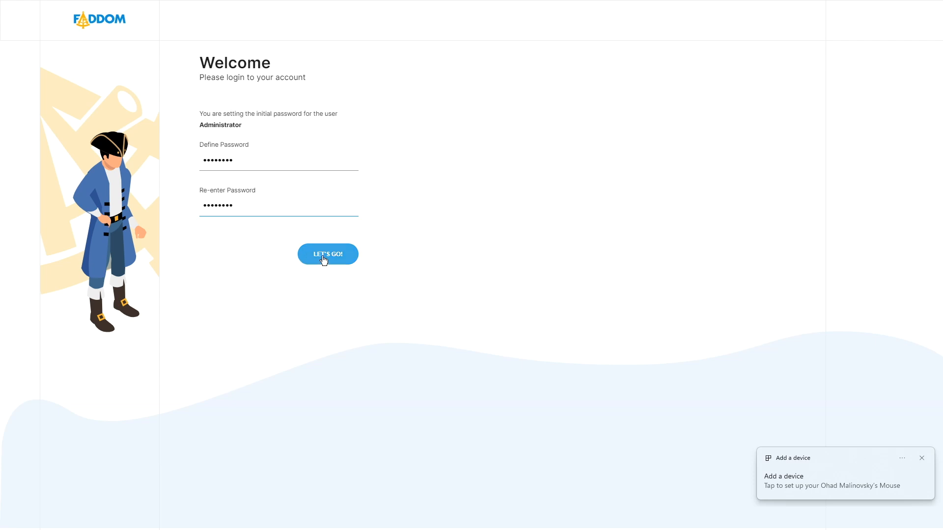
pyautogui.click(324, 260)
# Step: Log in to the Faddom server as Administrator with the account password
pyautogui.click(243, 175)
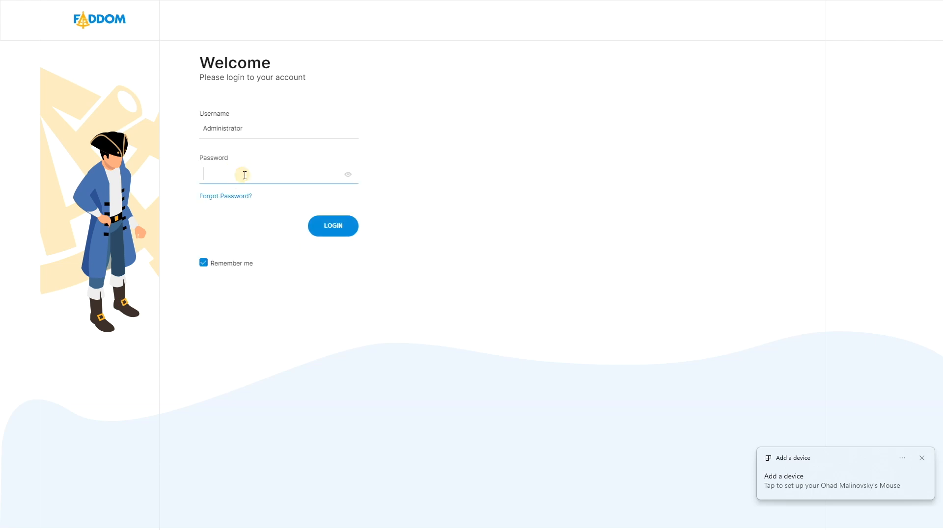
pyautogui.hotkey('ctrl', 'v')
pyautogui.click(333, 225)
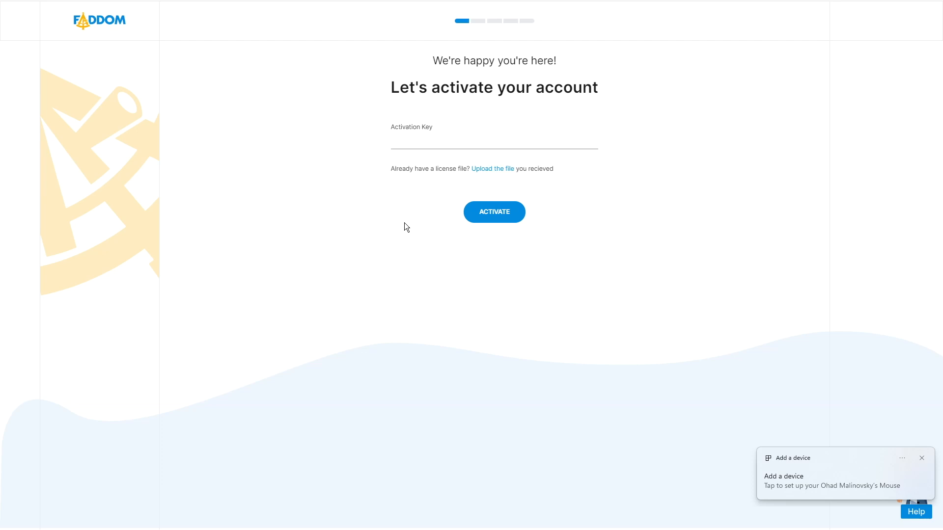
# Step: Paste the activation key and submit it to activate the Faddom account
pyautogui.click(417, 143)
pyautogui.hotkey('ctrl', 'v')
pyautogui.click(496, 211)
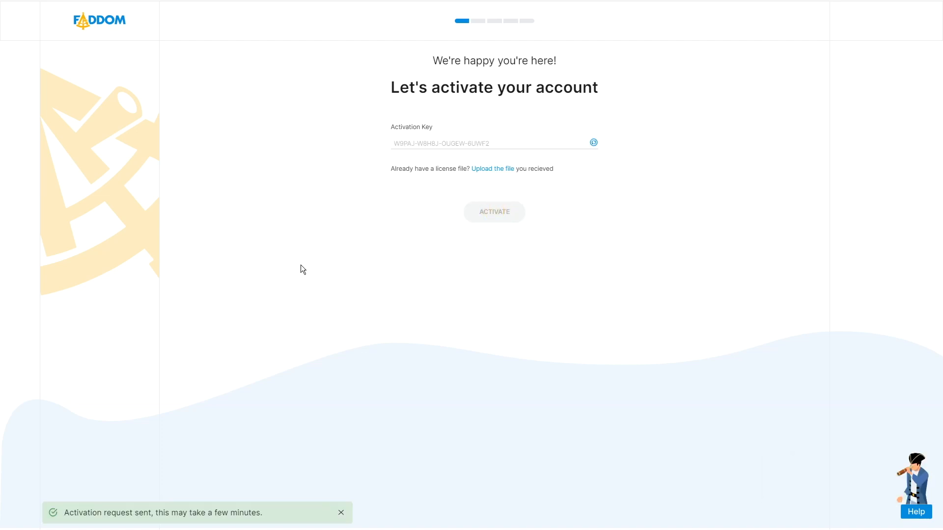